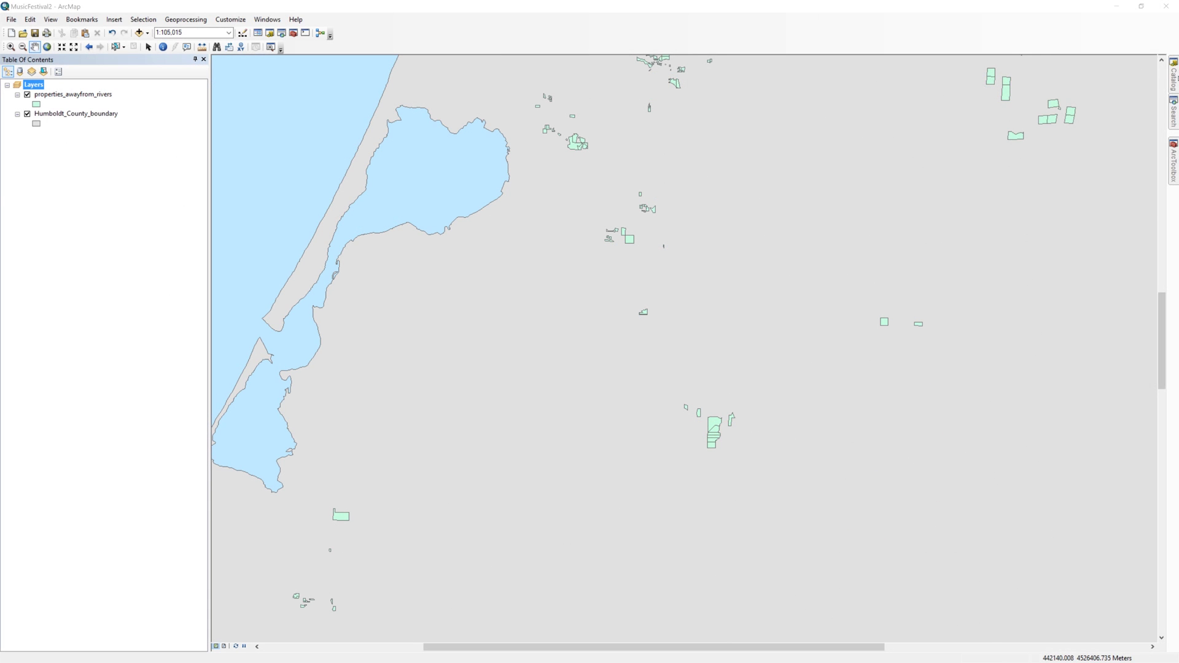
Add wetlands.shp to the map and zoom to the full Humboldt_County_boundary layer.
mouse_move(1174, 77)
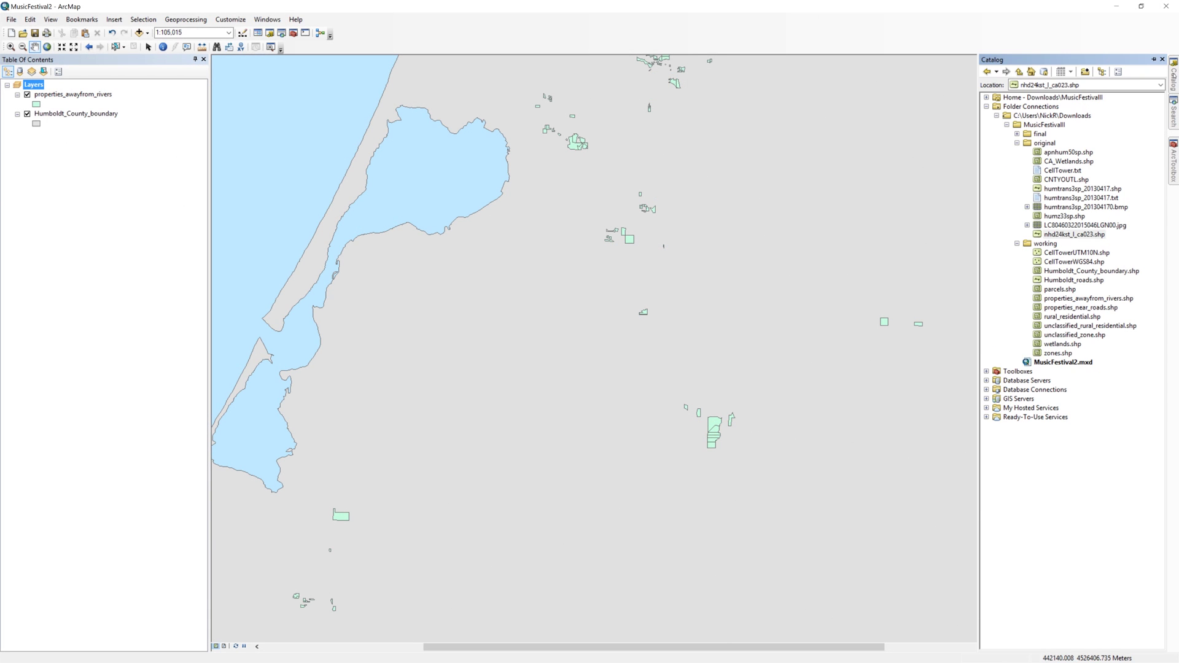
click(1062, 344)
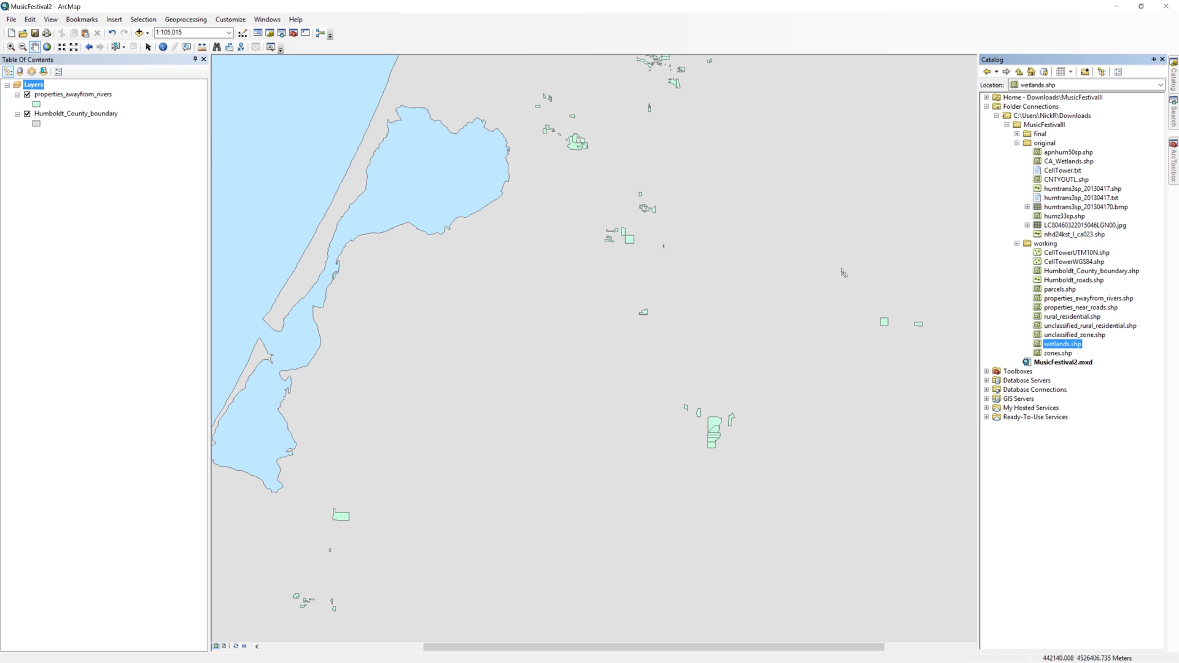
drag(755, 257, 755, 256)
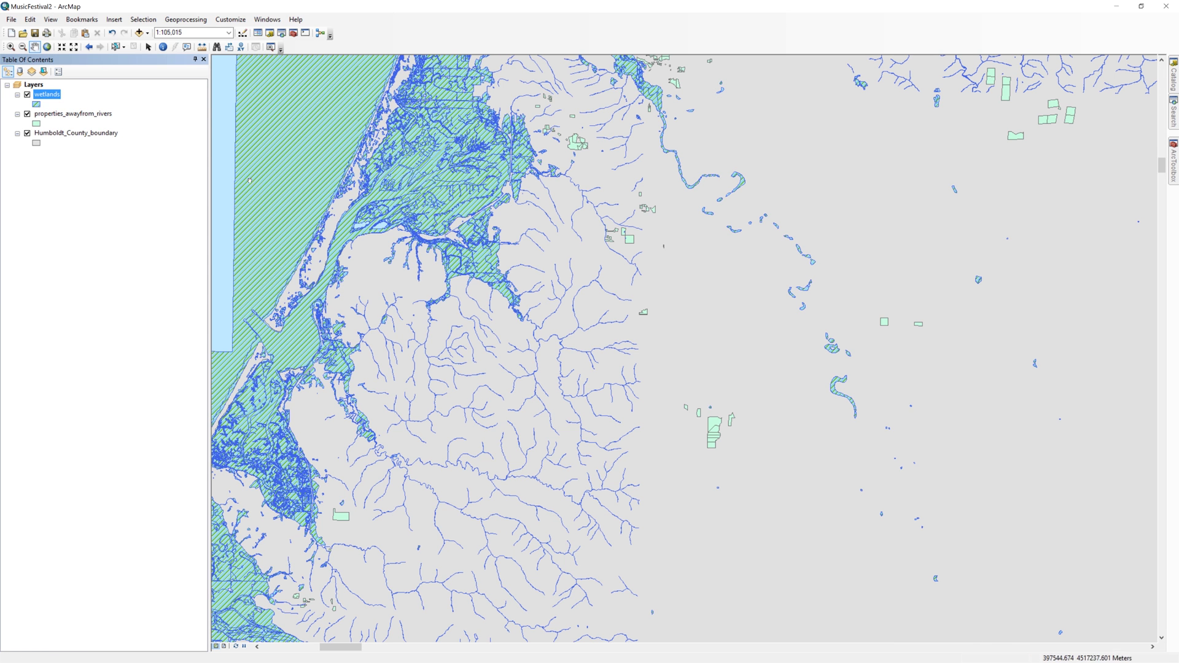
right_click(103, 133)
click(123, 189)
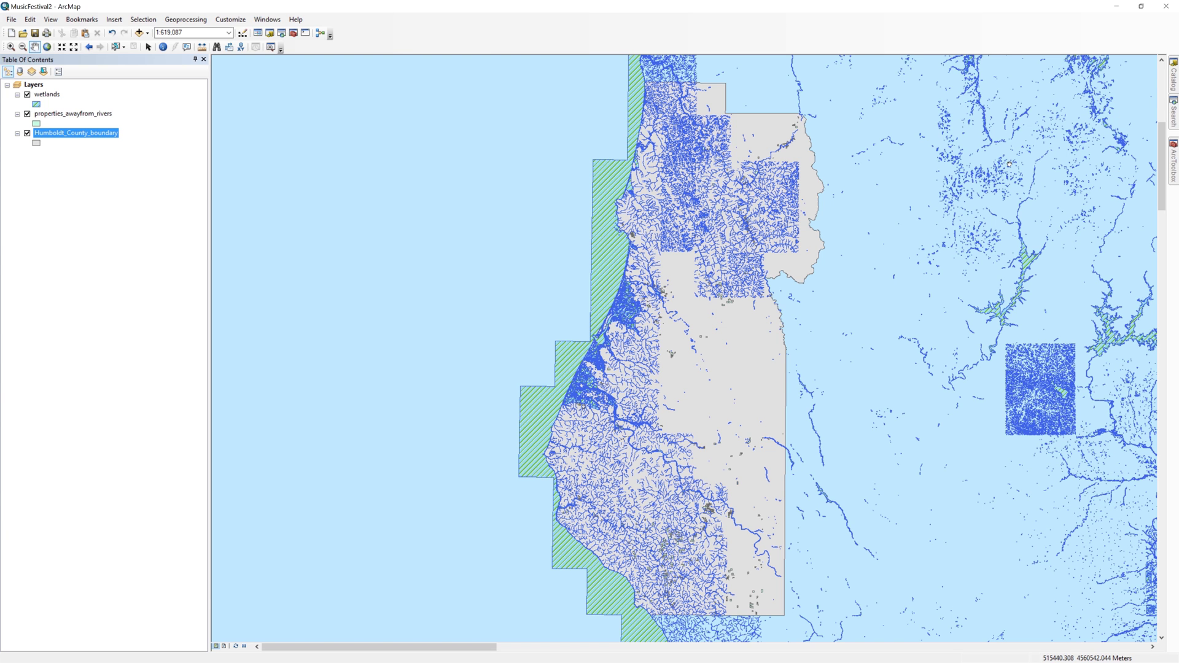
Clip wetlands to Humboldt_County_boundary, saving the result as Humboldt_County_wetlands.
click(1173, 161)
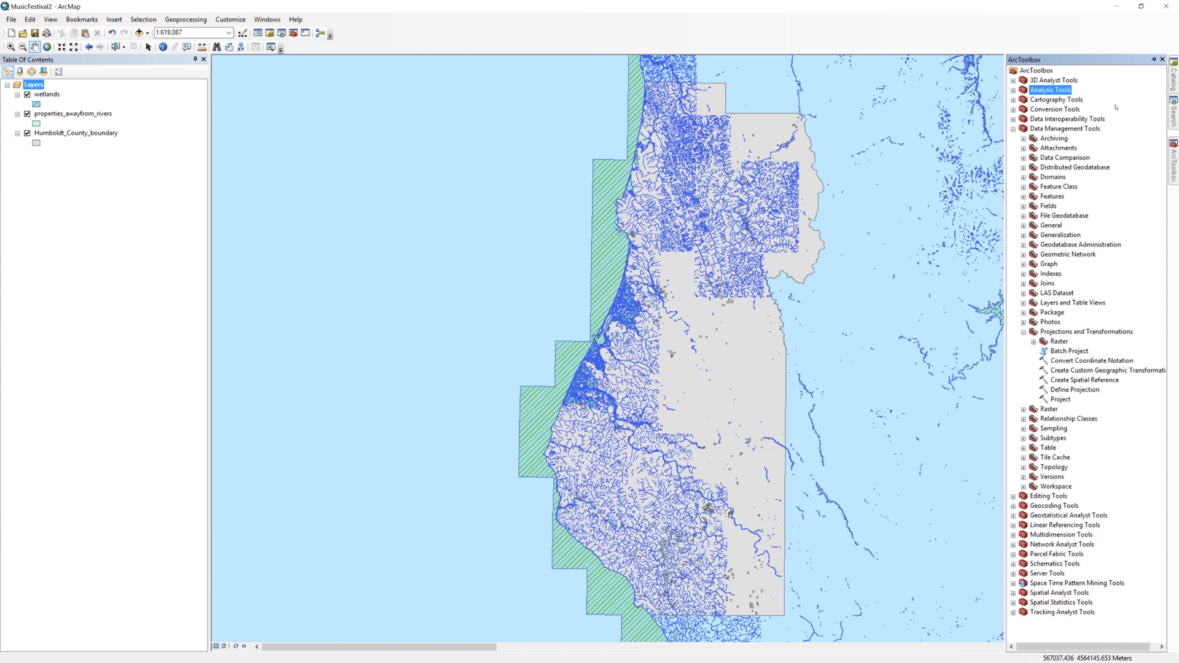
double_click(1022, 90)
double_click(1032, 100)
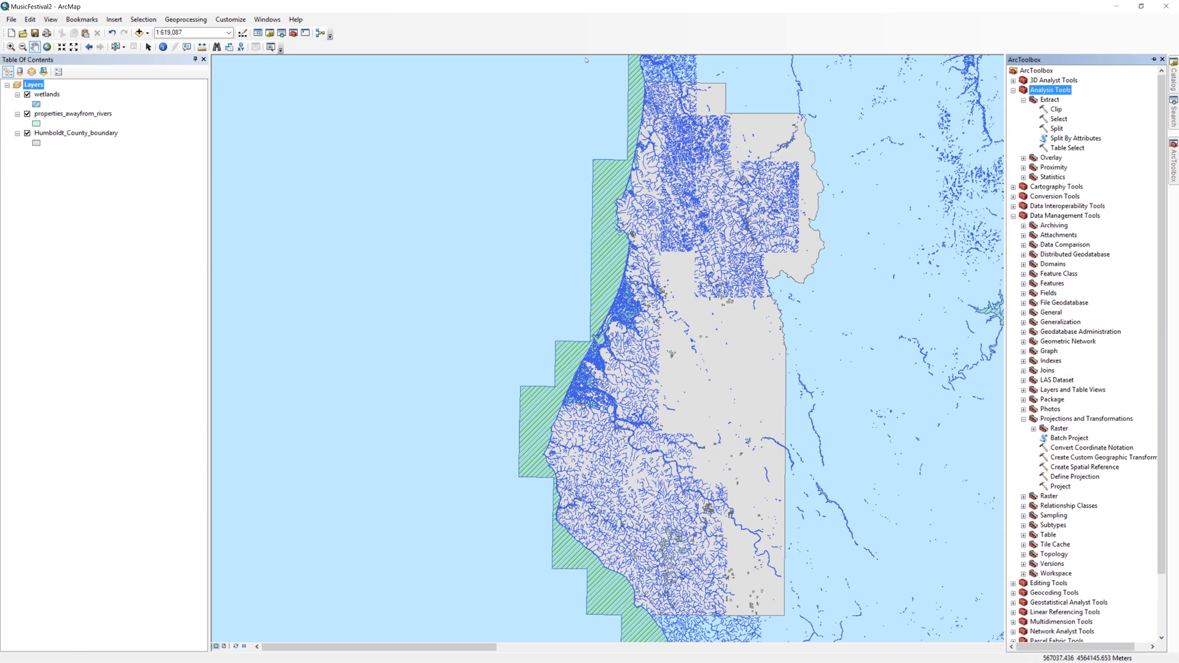
click(1056, 109)
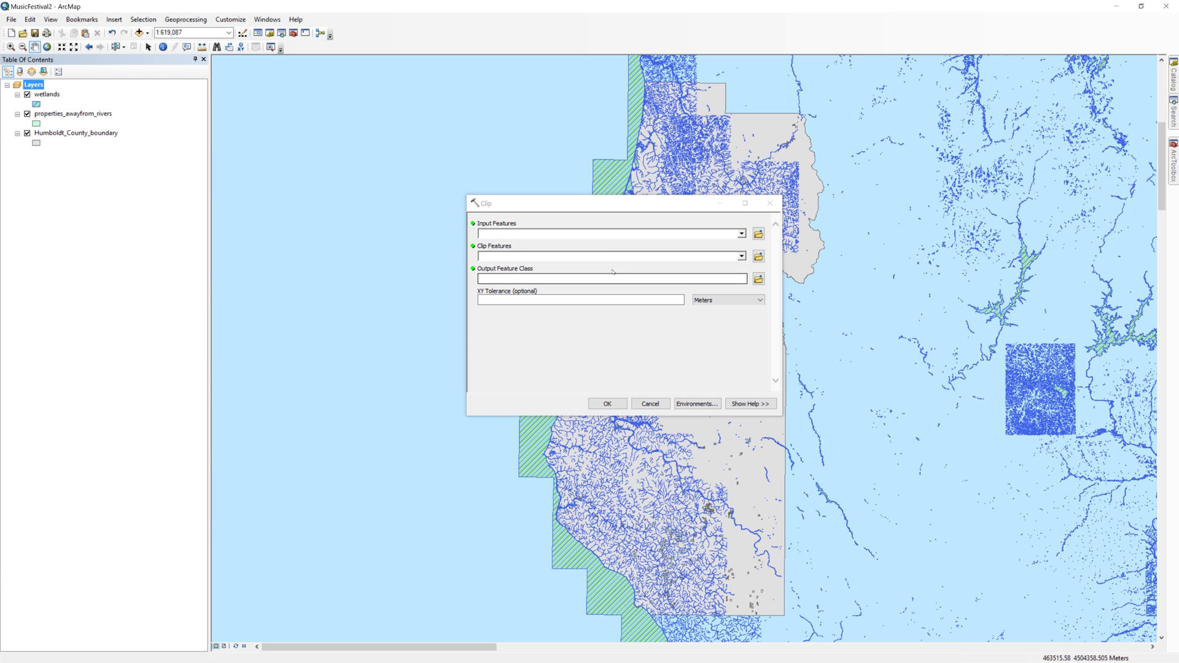
drag(47, 94, 278, 135)
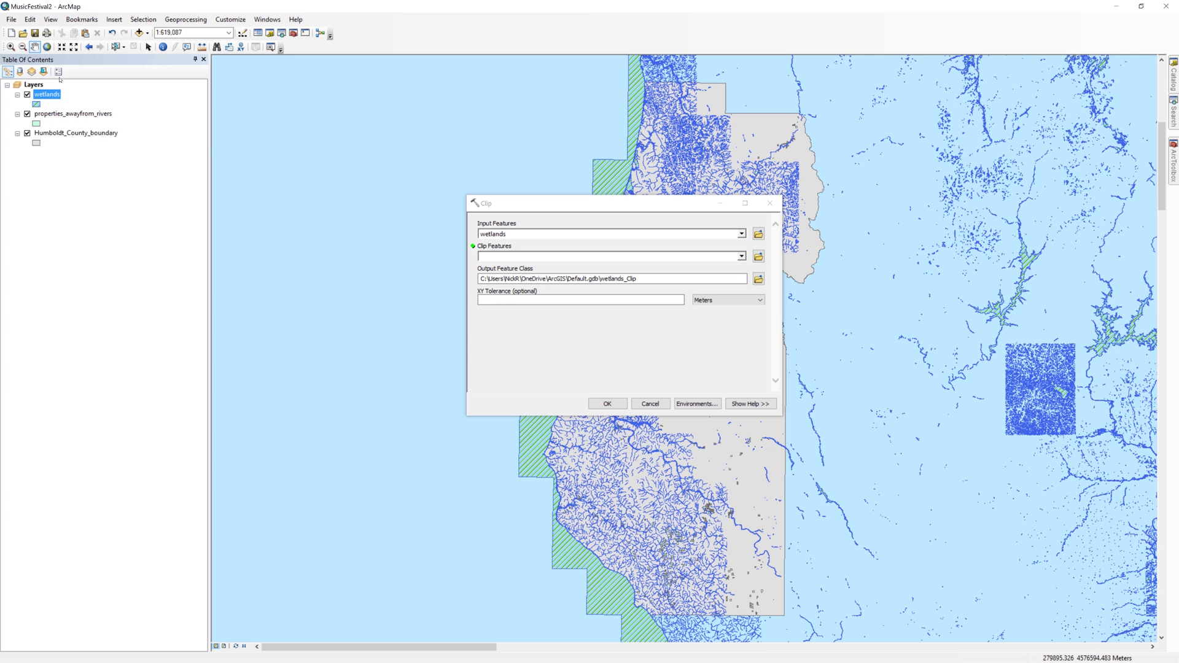
click(81, 133)
drag(45, 78, 286, 152)
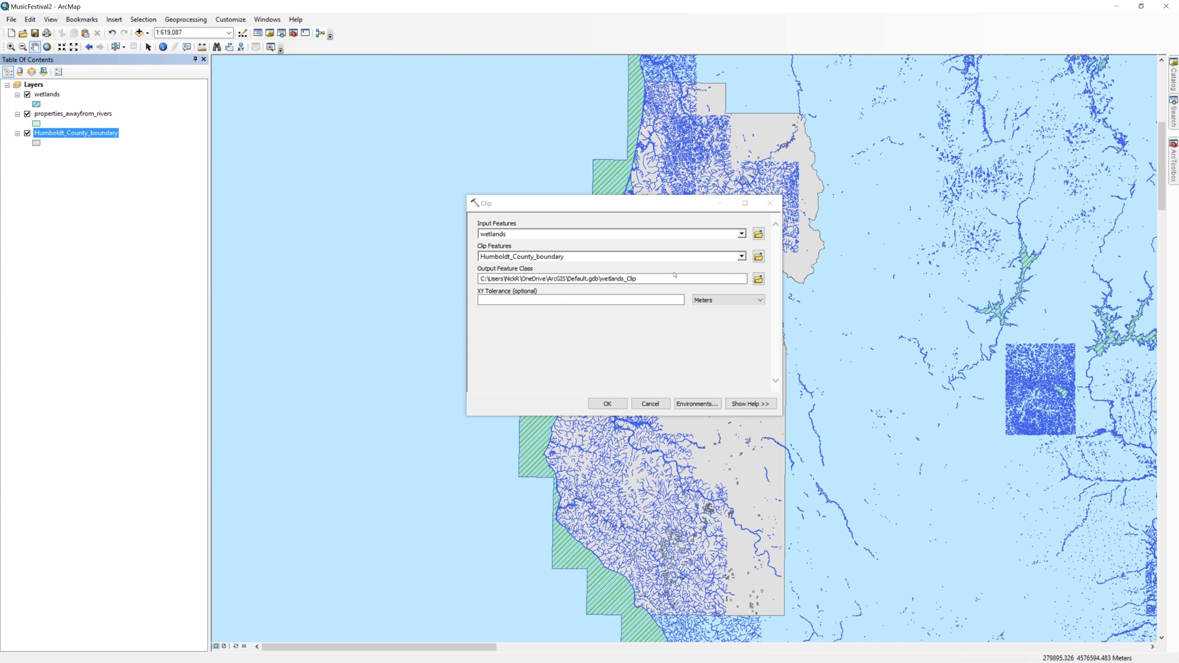
click(631, 331)
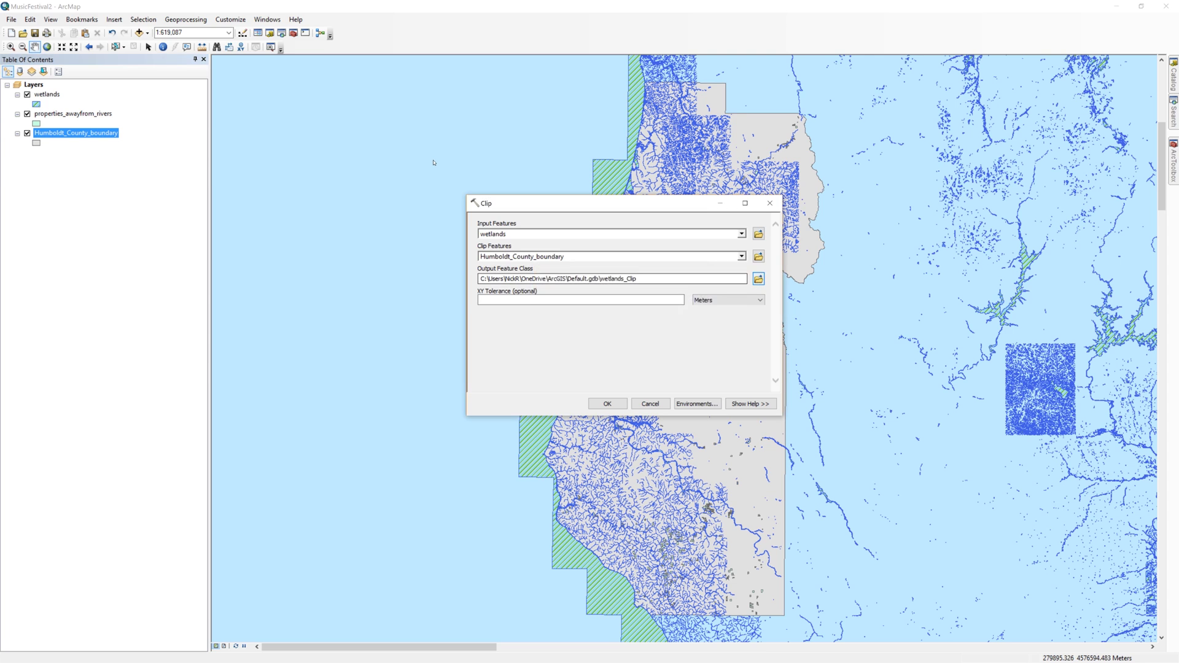
text(Humboldt_Co)
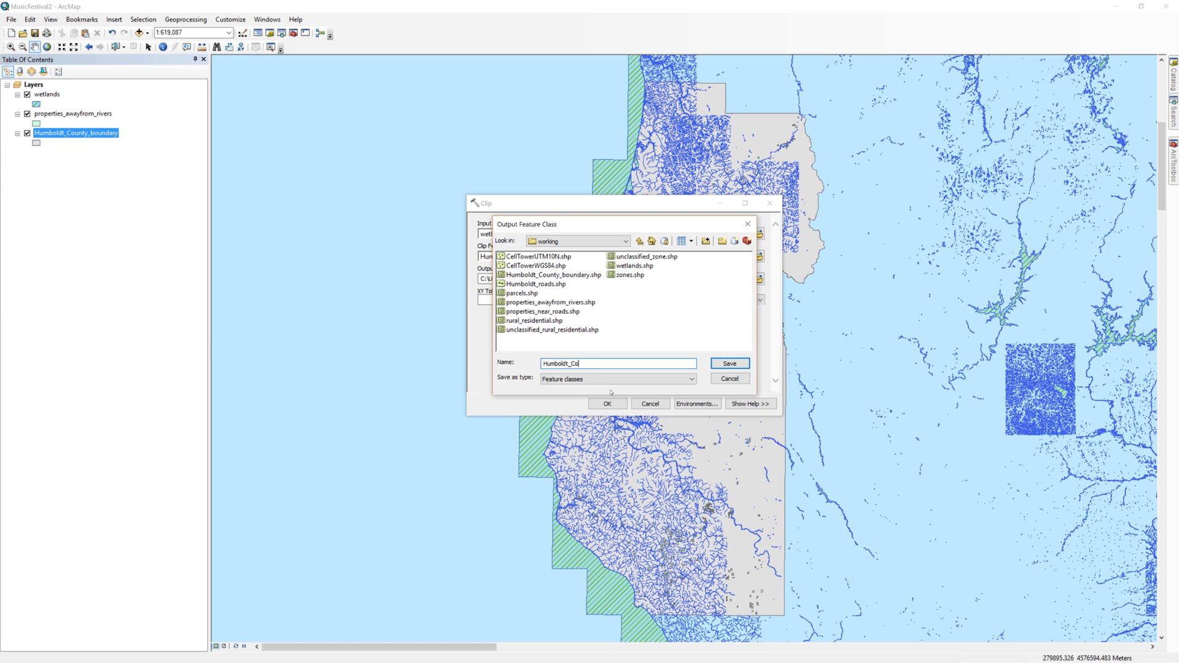
text(unty_wetlands)
key(Return)
key(Return)
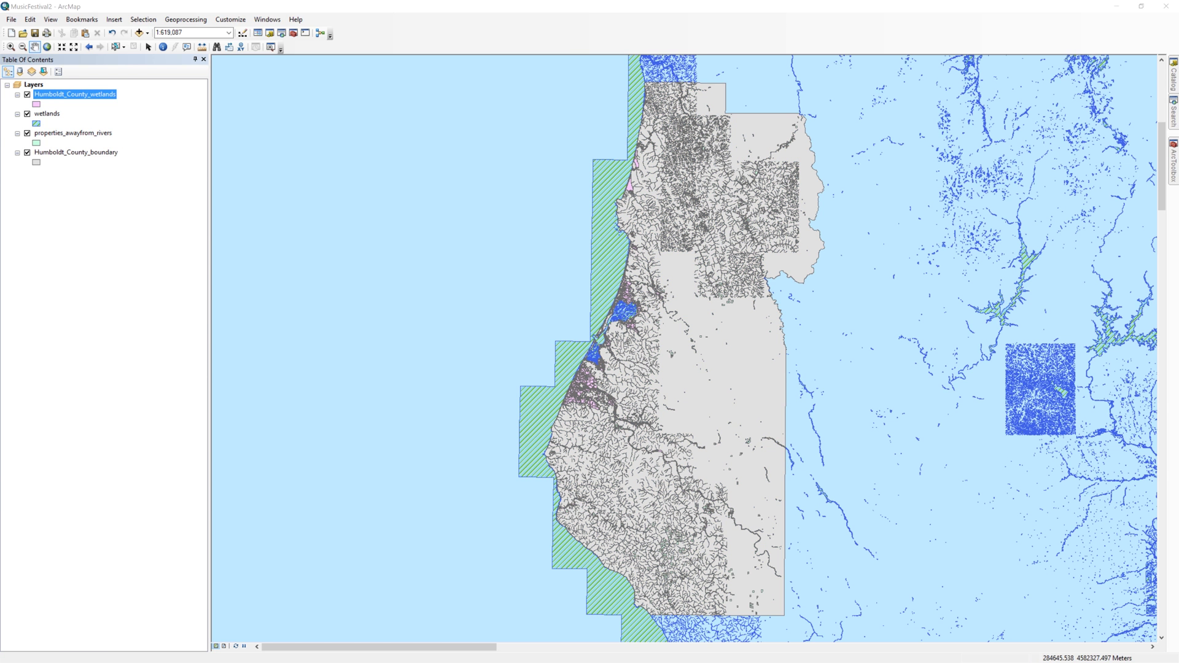
Remove the original unclipped wetlands layer from the map.
click(47, 114)
right_click(48, 114)
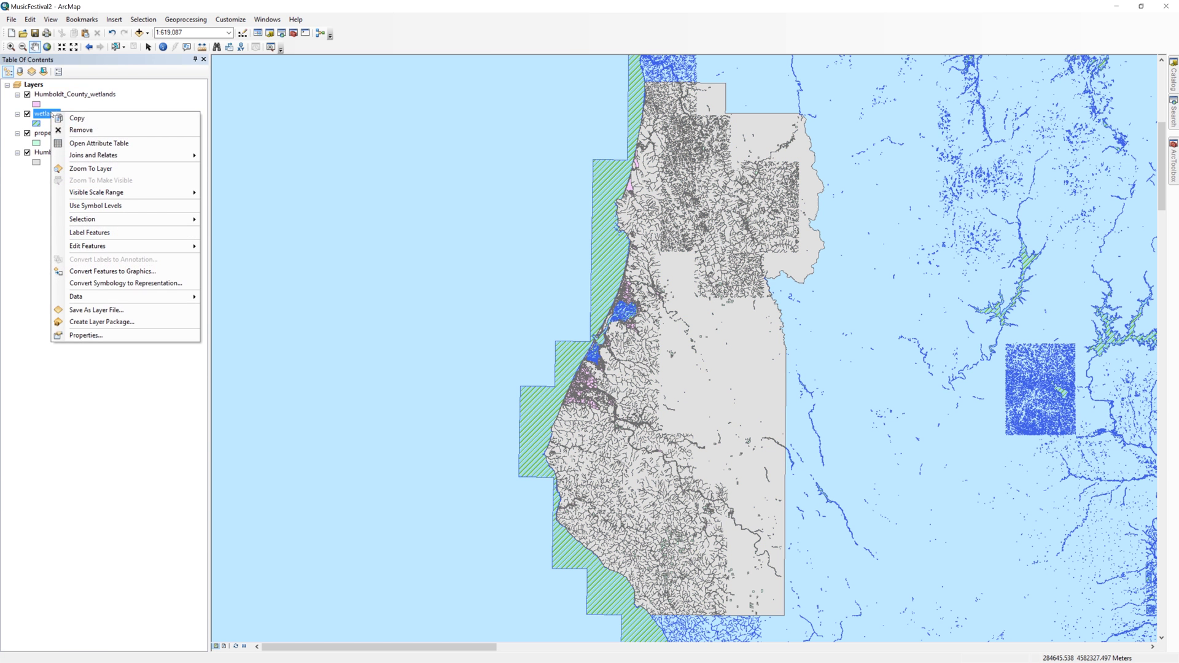
click(68, 130)
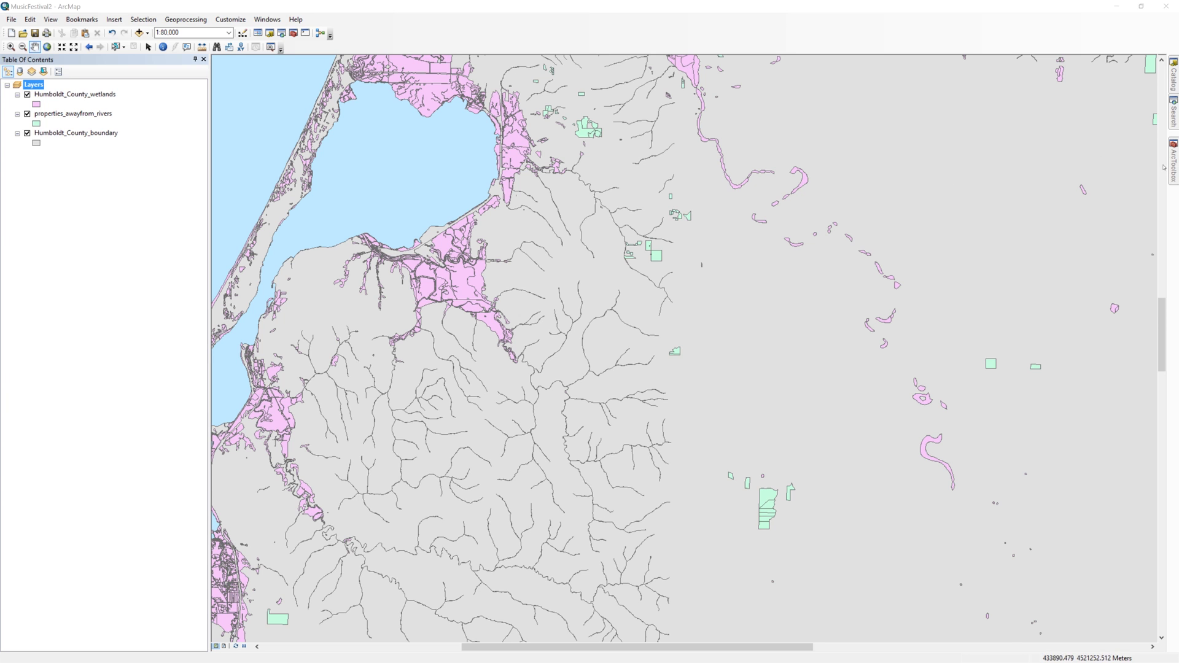
mouse_move(1173, 161)
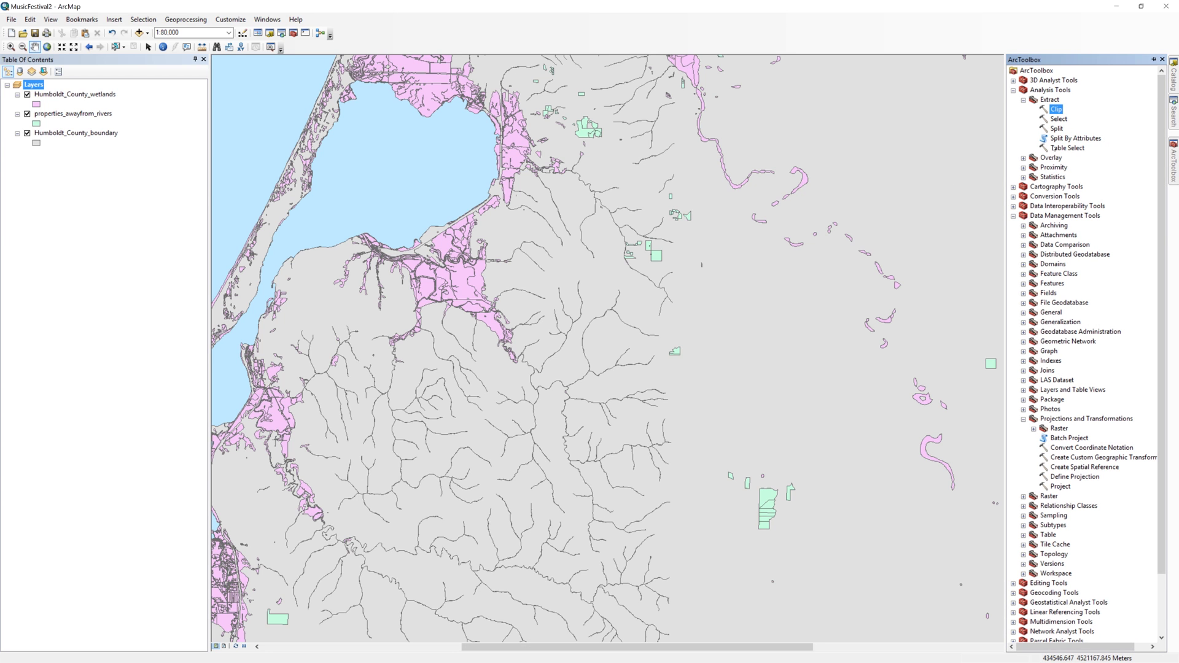
Start a Buffer of Humboldt_County_wetlands with the output saved as wetlands_buffer.
click(1023, 168)
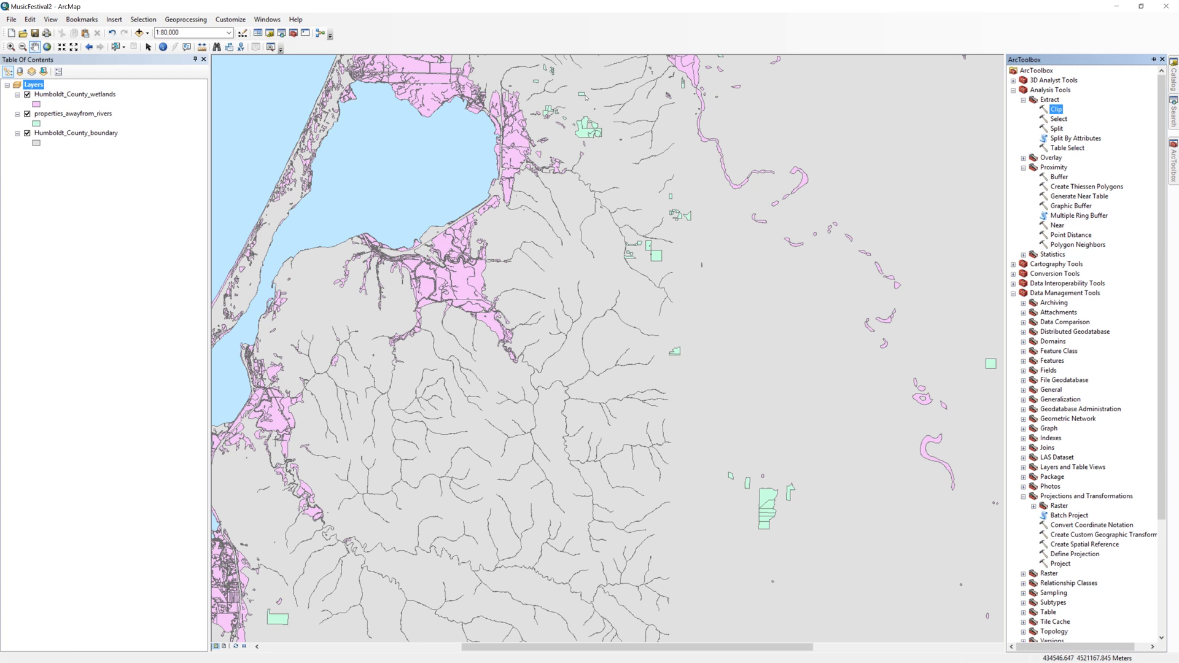
double_click(1059, 177)
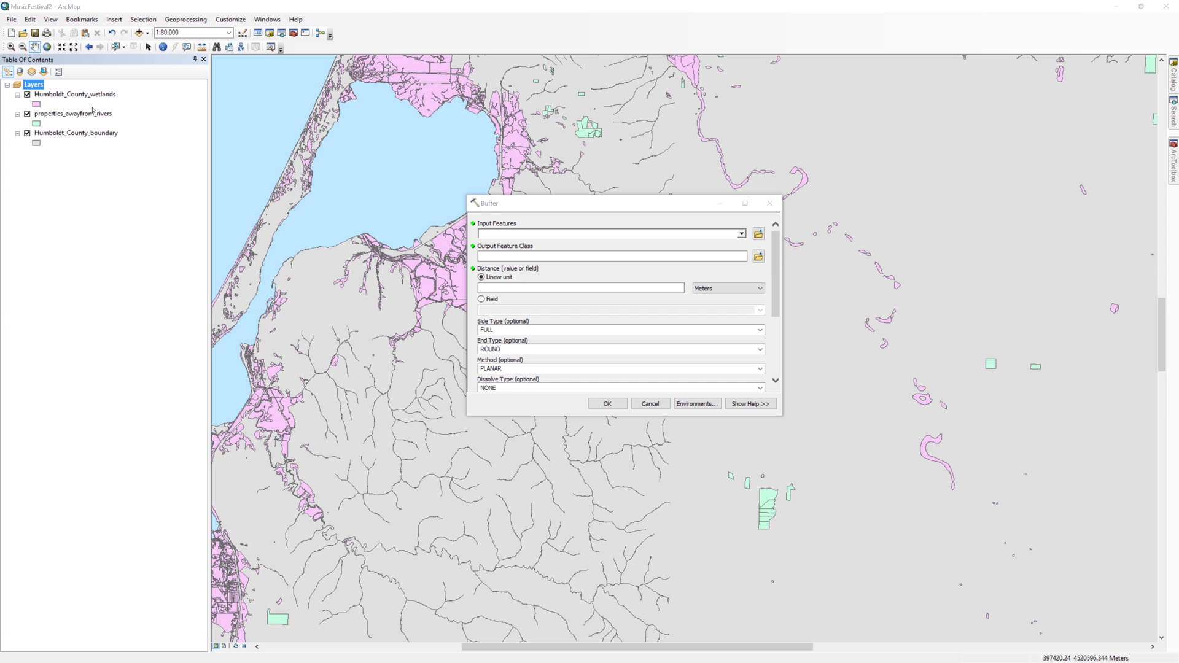
click(81, 95)
drag(80, 95, 490, 232)
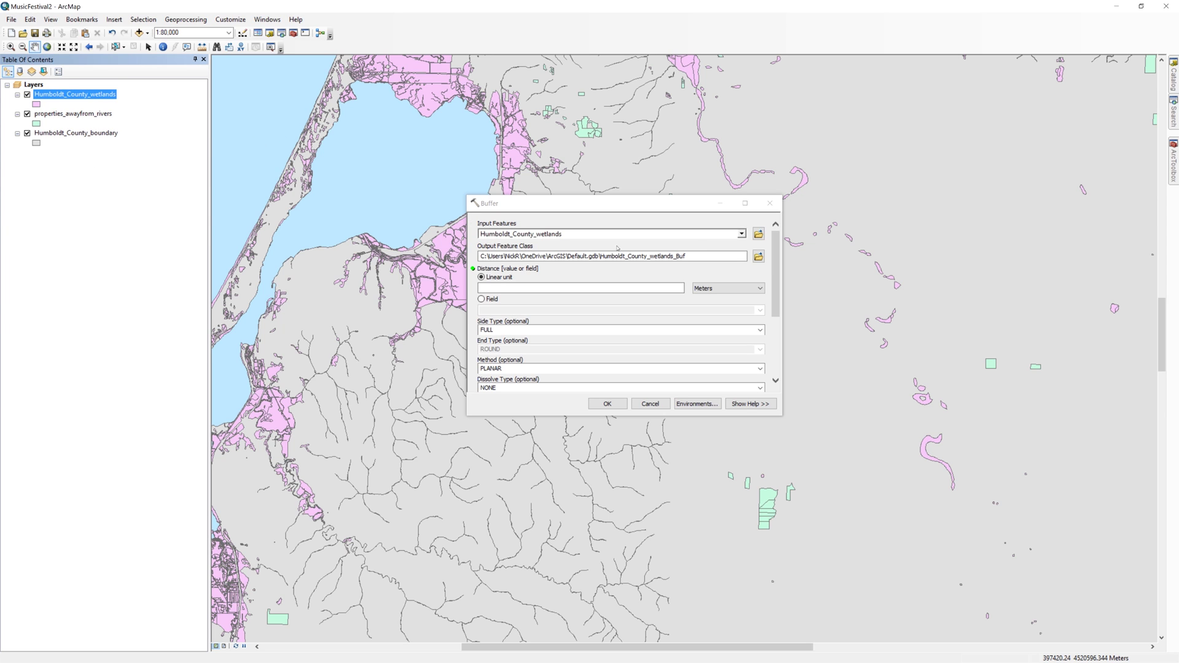
click(654, 332)
click(758, 256)
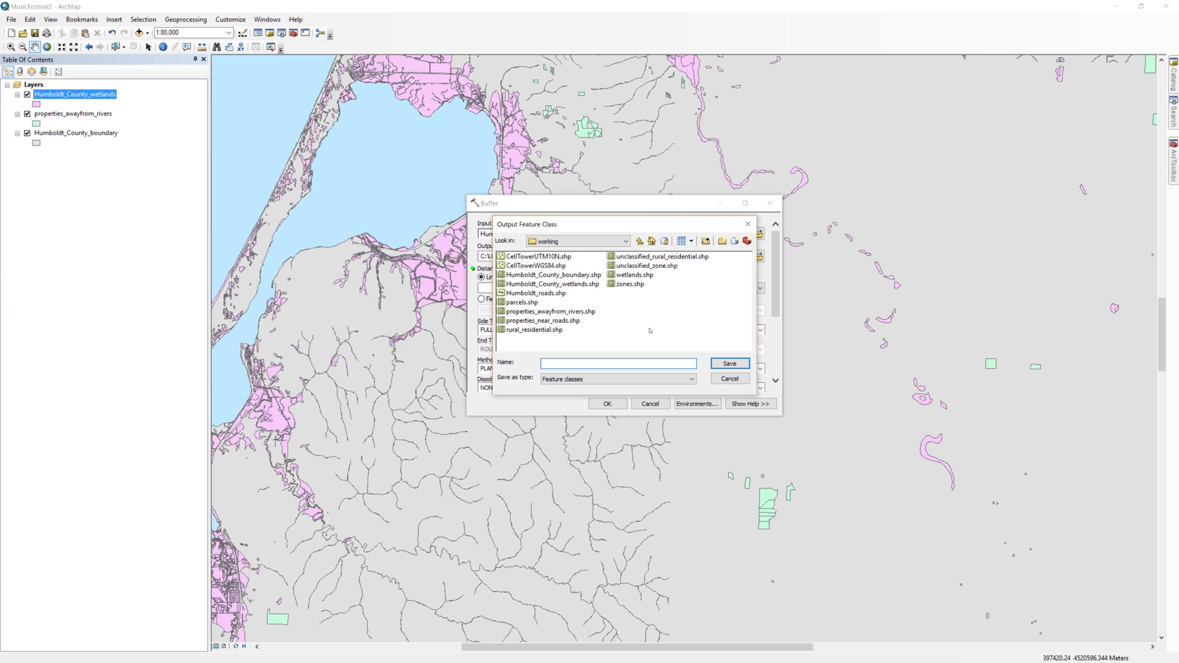
text(wetlands_buffer)
click(730, 363)
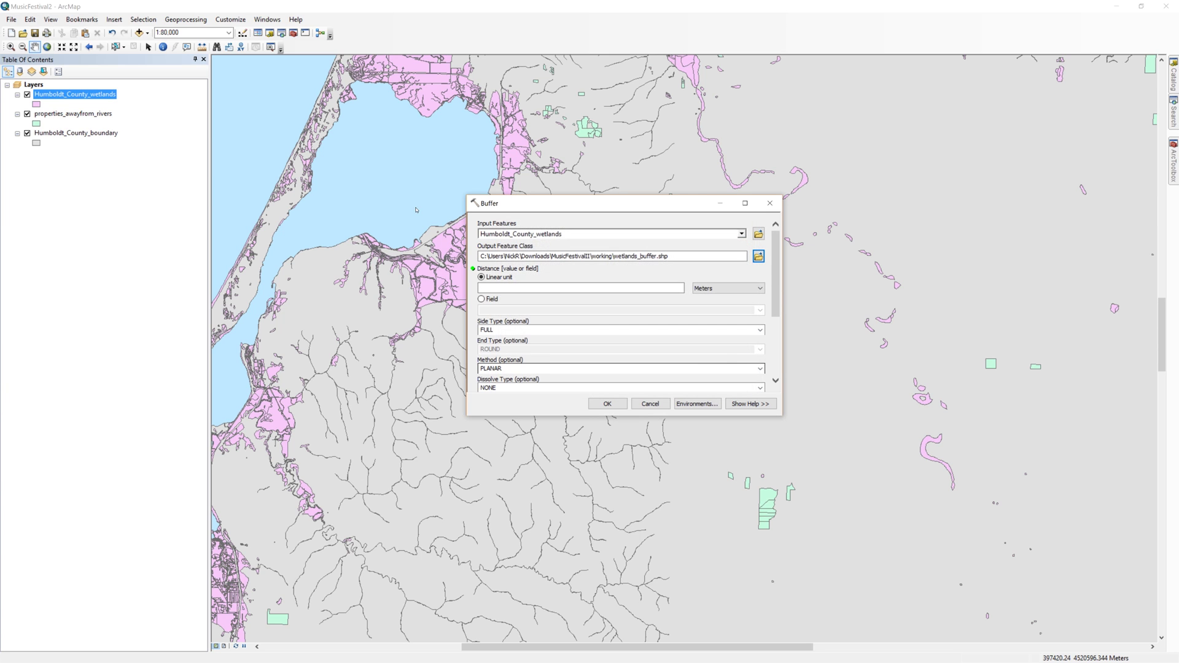
Set the buffer distance to 600 Meters with Dissolve Type ALL and run it.
click(673, 287)
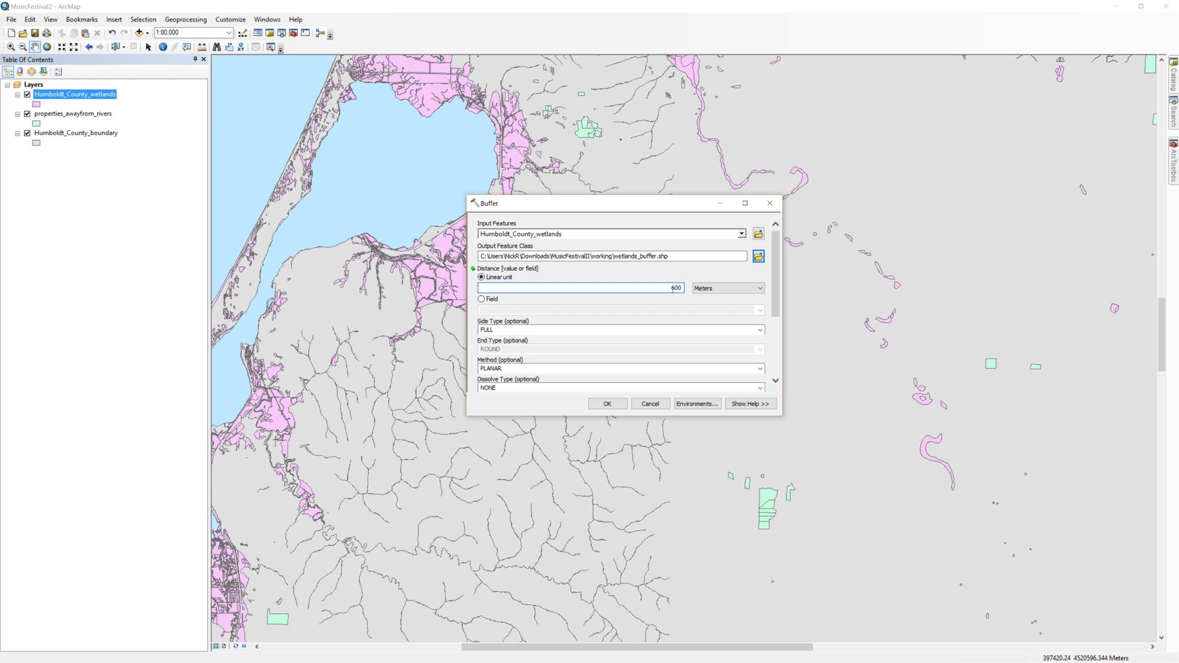
scroll(734, 307, down, 3)
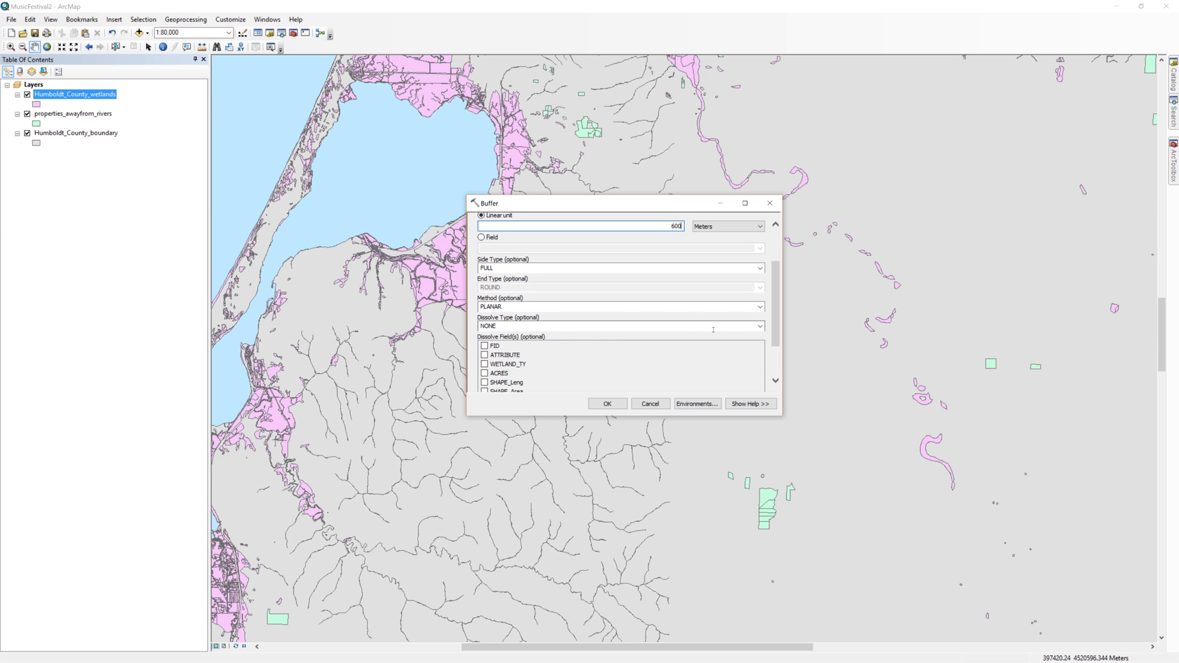
click(760, 326)
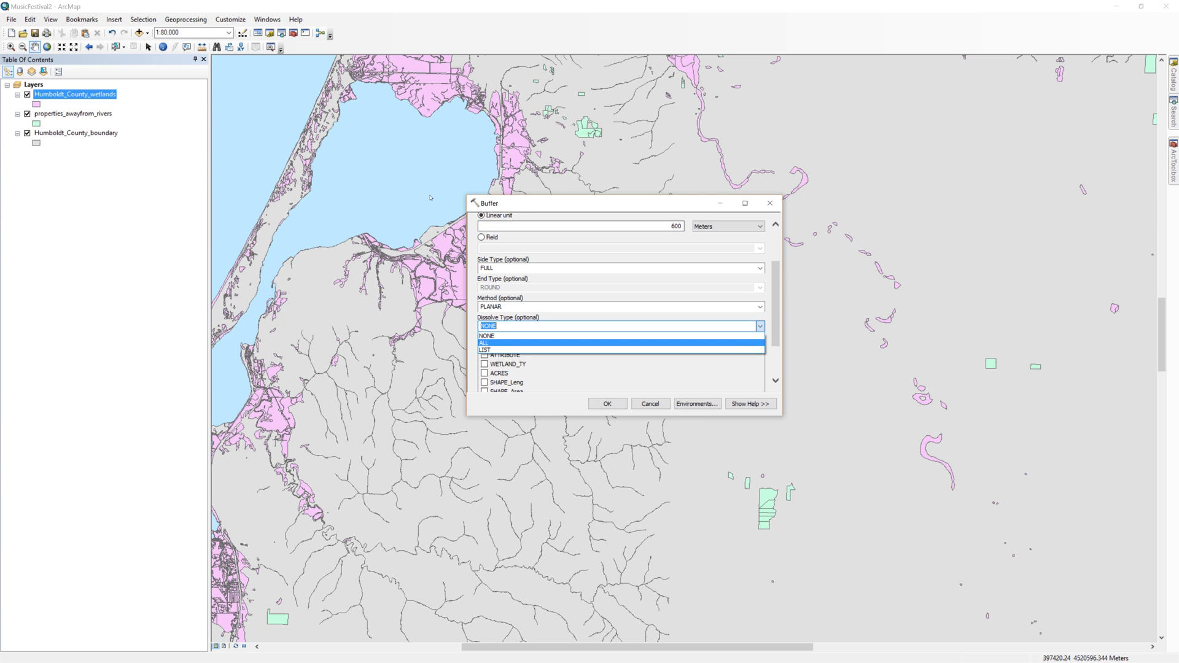
key(Return)
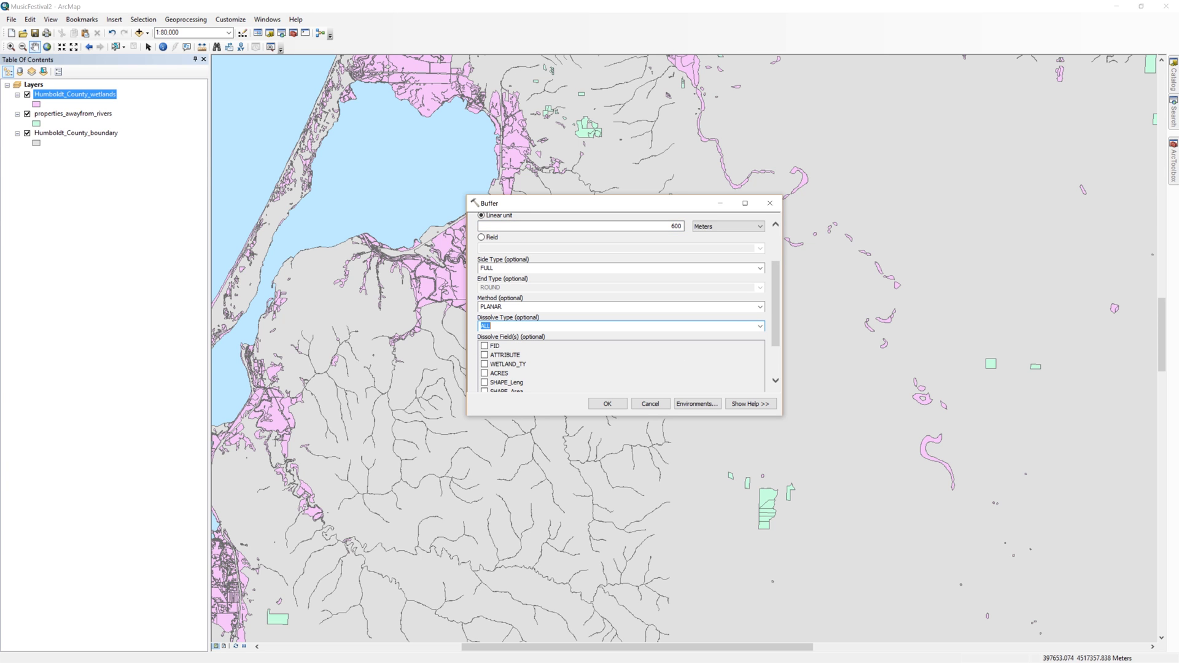
key(Return)
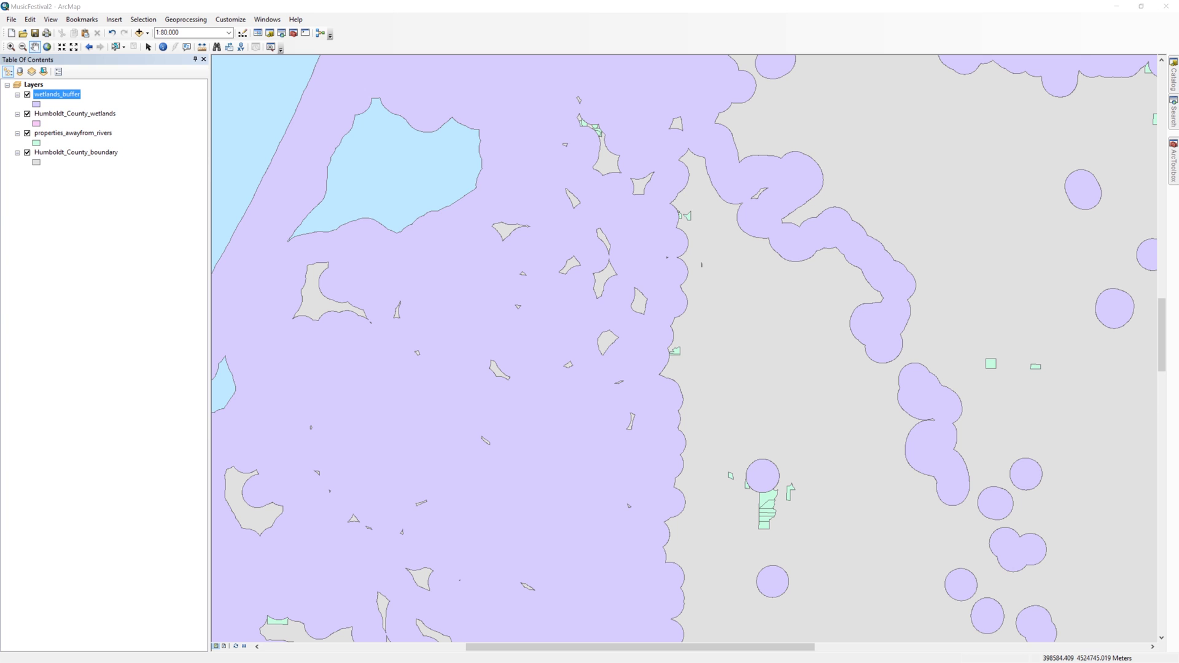
Remove the Humboldt_County_wetlands layer from the map.
click(99, 114)
right_click(99, 114)
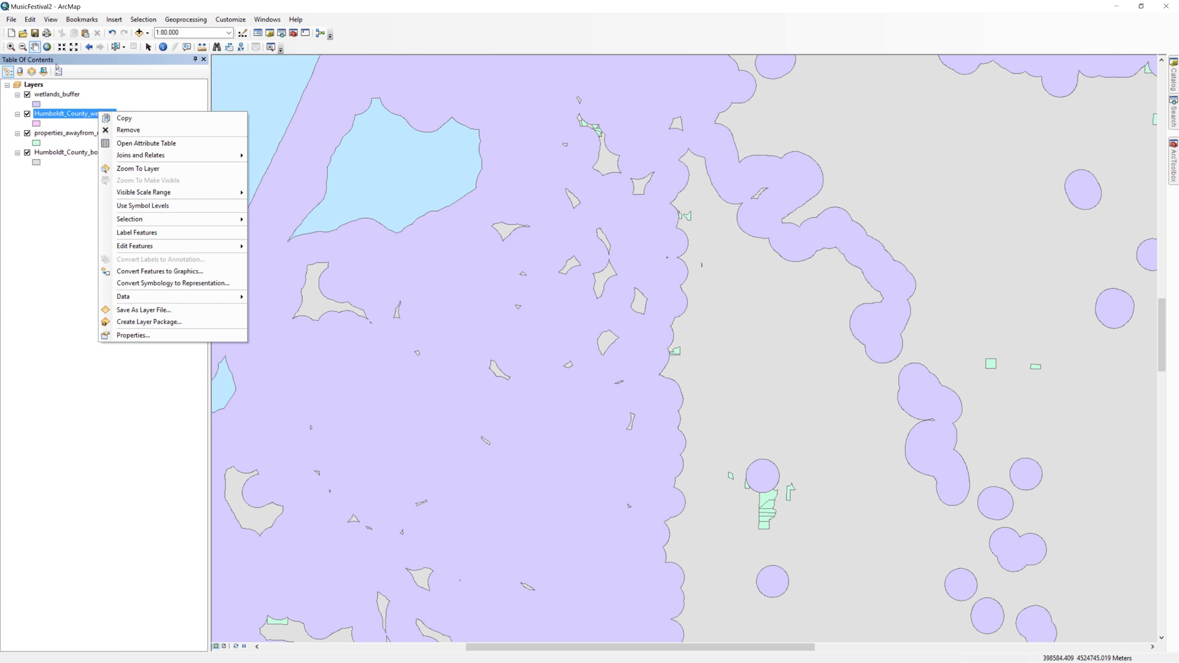
click(127, 130)
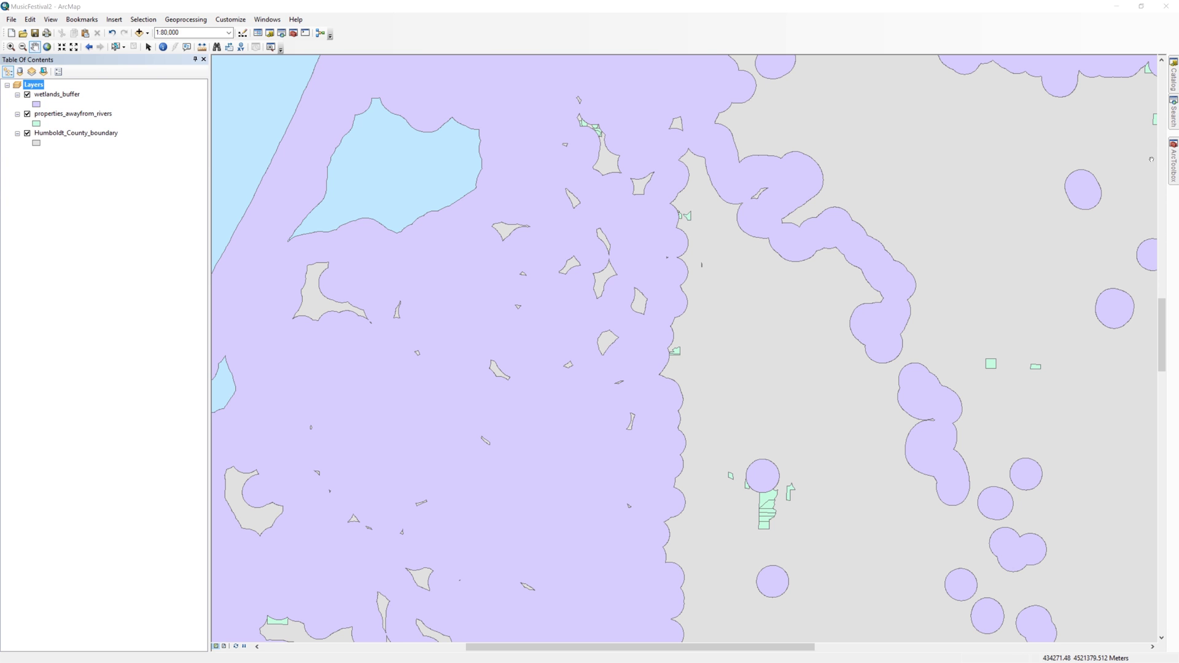
Erase wetlands_buffer from properties_awayfrom_rivers, saving the output as properties_awayfrom_wetlands.
mouse_move(1174, 165)
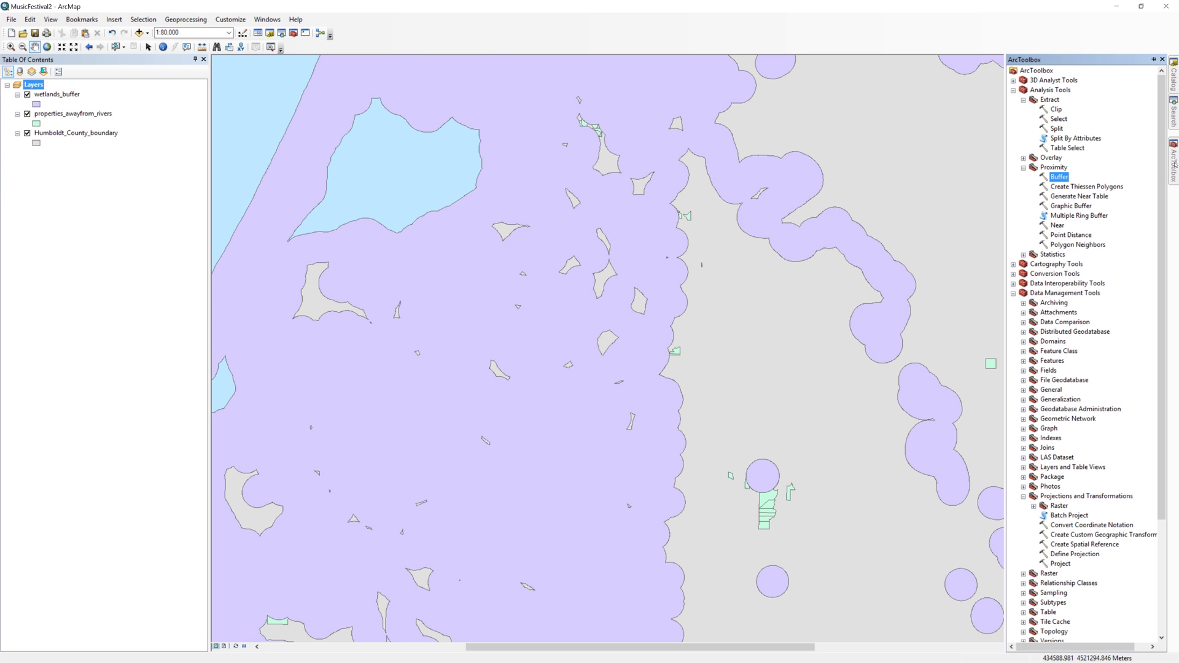
click(1024, 158)
click(1058, 167)
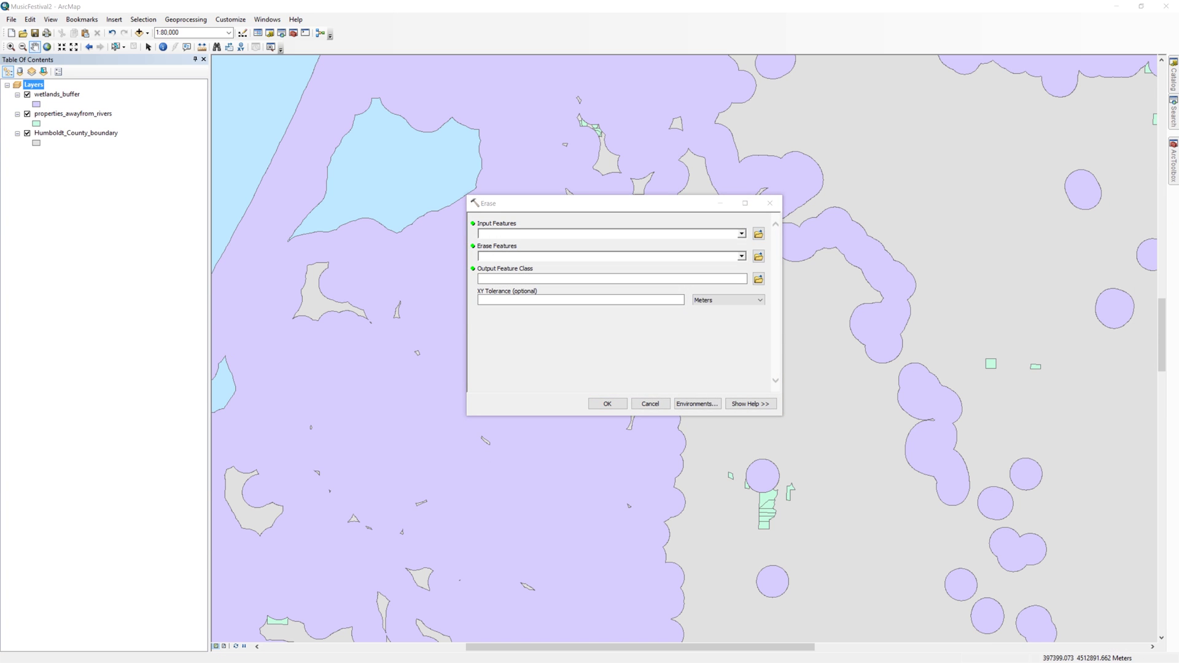
click(79, 115)
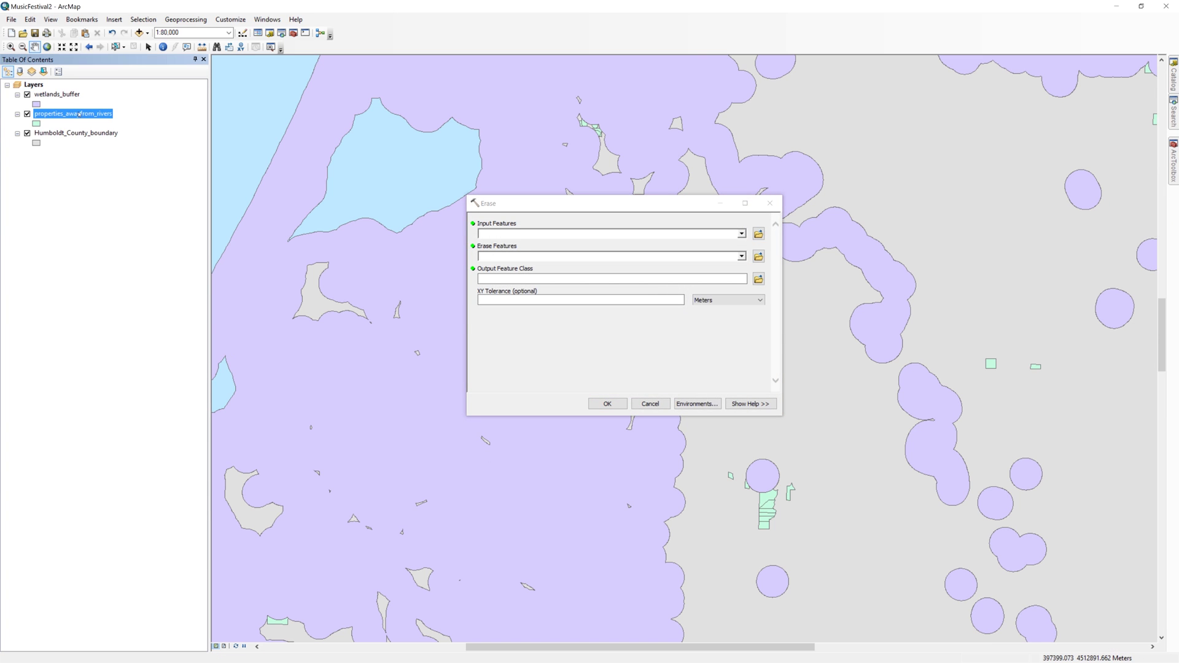
drag(134, 115, 495, 234)
click(56, 94)
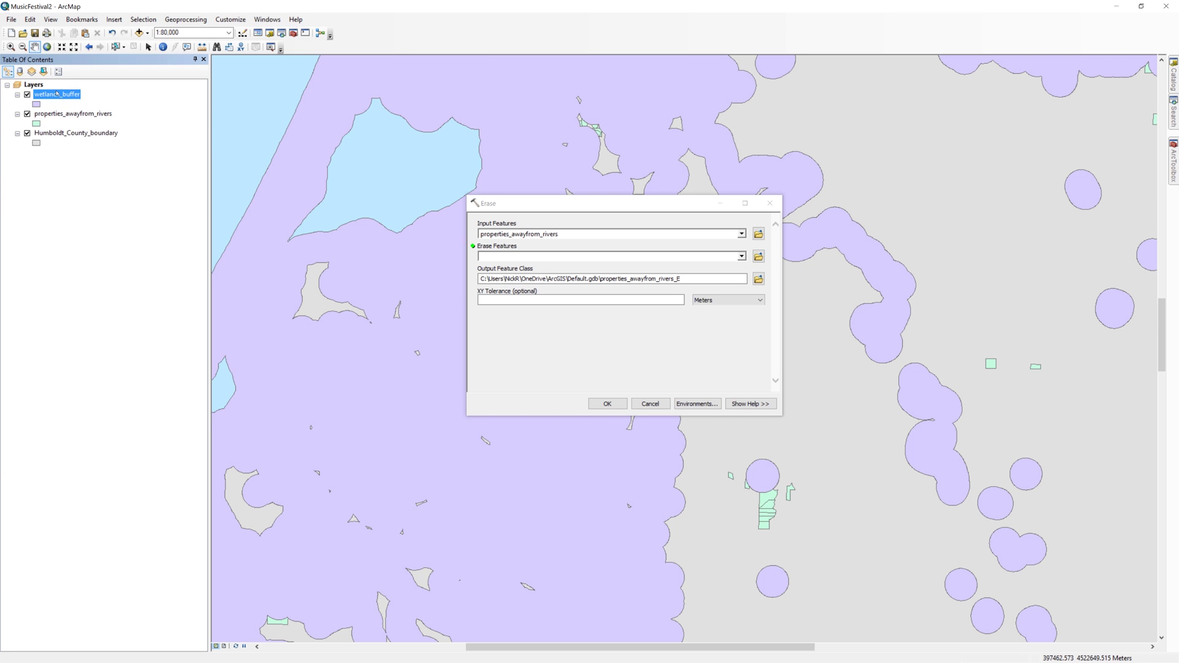
mouse_move(55, 95)
mouse_down()
mouse_move(355, 179)
mouse_move(498, 258)
mouse_up()
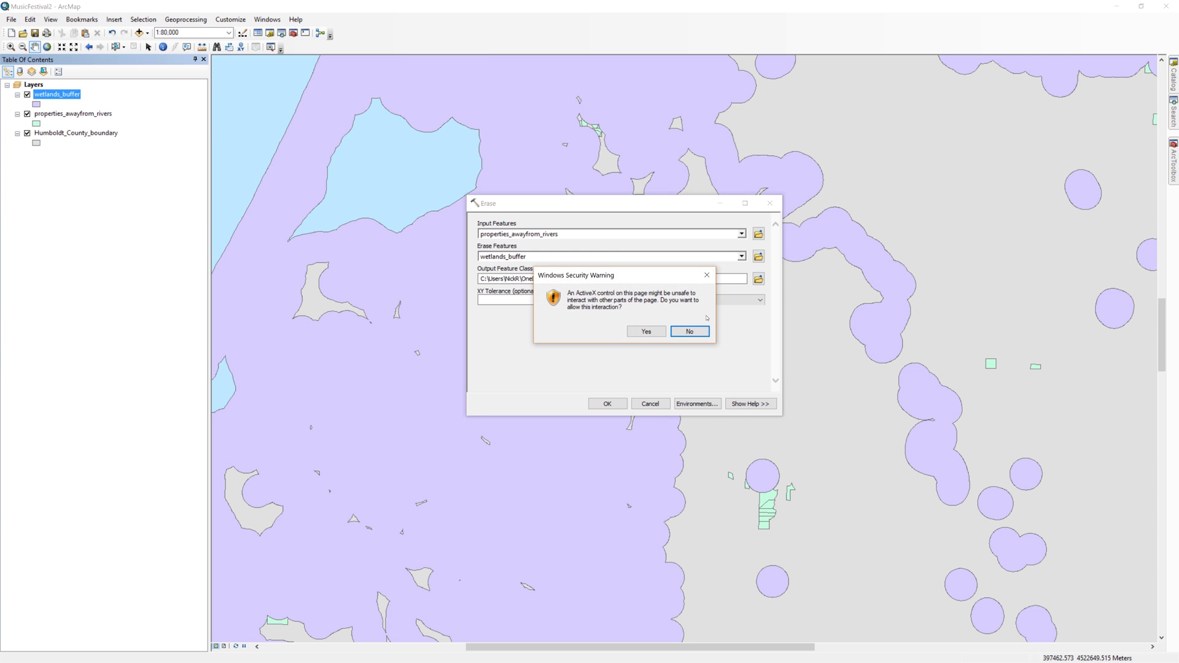
click(646, 331)
click(758, 279)
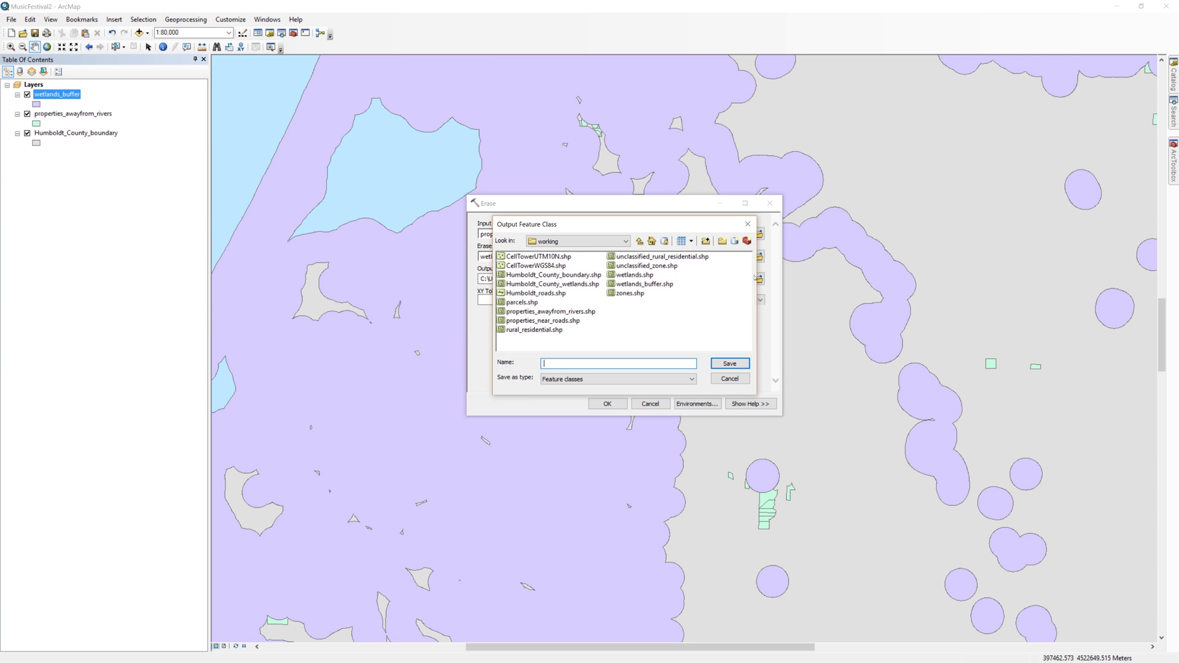
text(properties_awayfrom_wetlands)
key(Return)
click(608, 404)
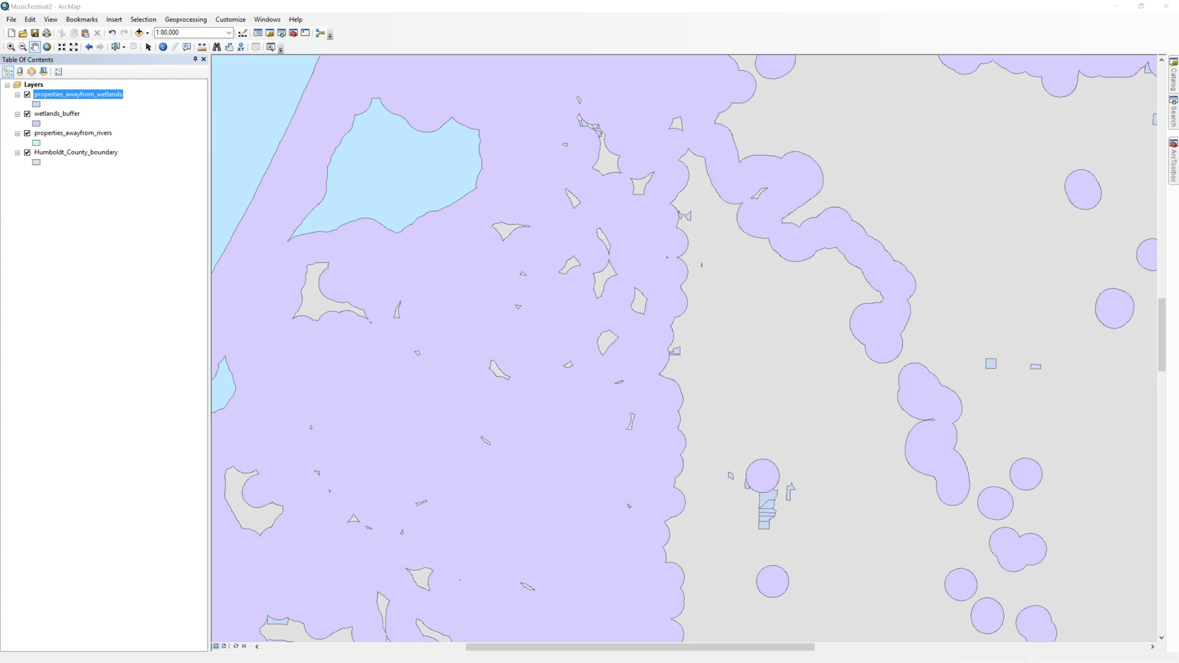
Remove the wetlands_buffer and properties_awayfrom_rivers layers from the map.
click(62, 114)
right_click(78, 115)
click(98, 133)
click(88, 115)
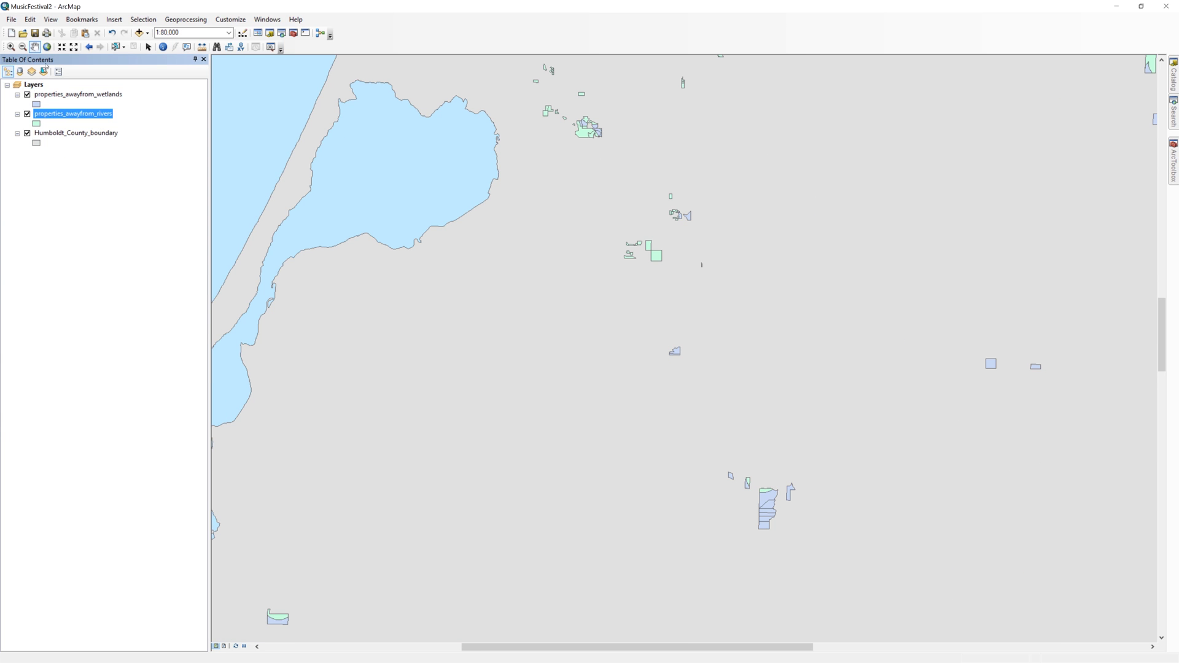
right_click(80, 113)
click(99, 126)
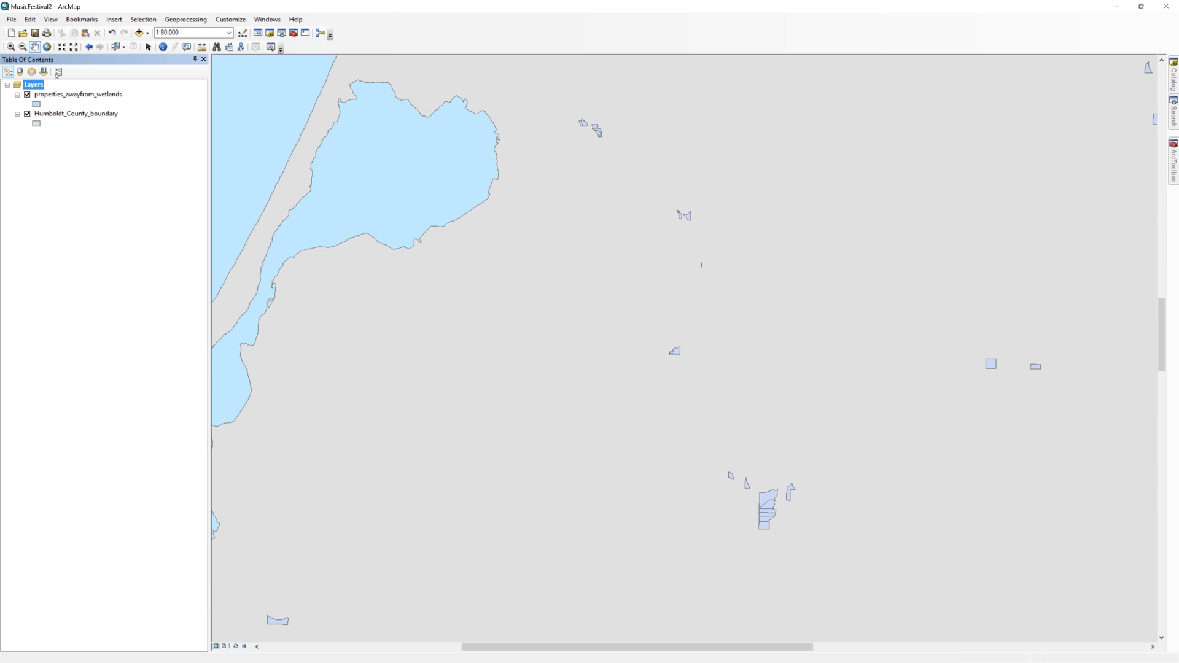